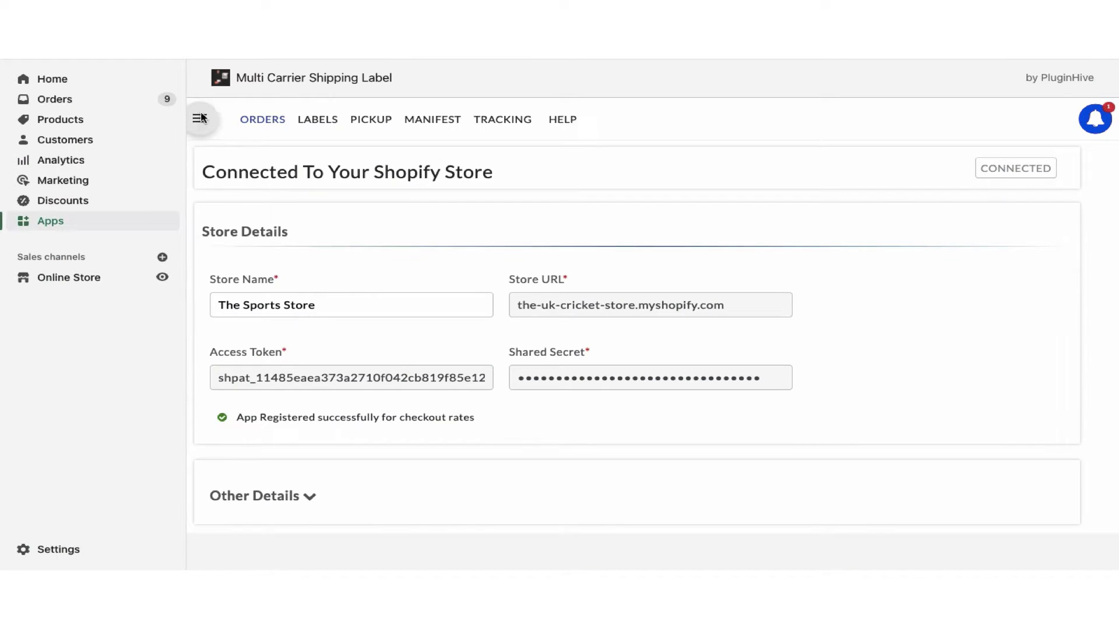
# Review the Canada Warehouse ship-from address, then start a blank new ship-from address form.
pyautogui.click(201, 119)
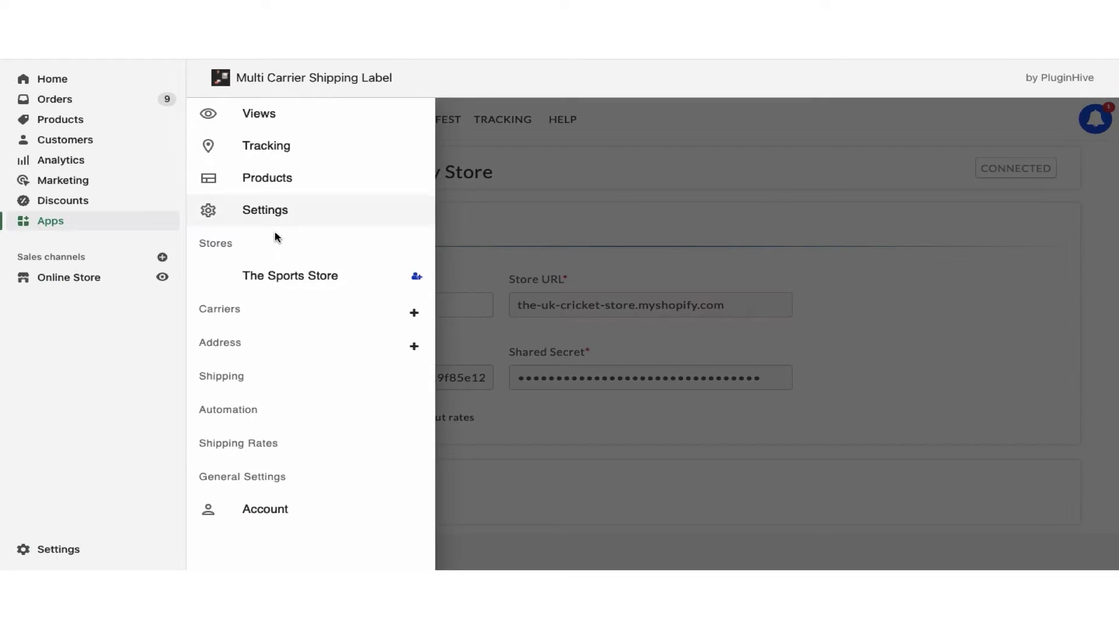
pyautogui.click(237, 342)
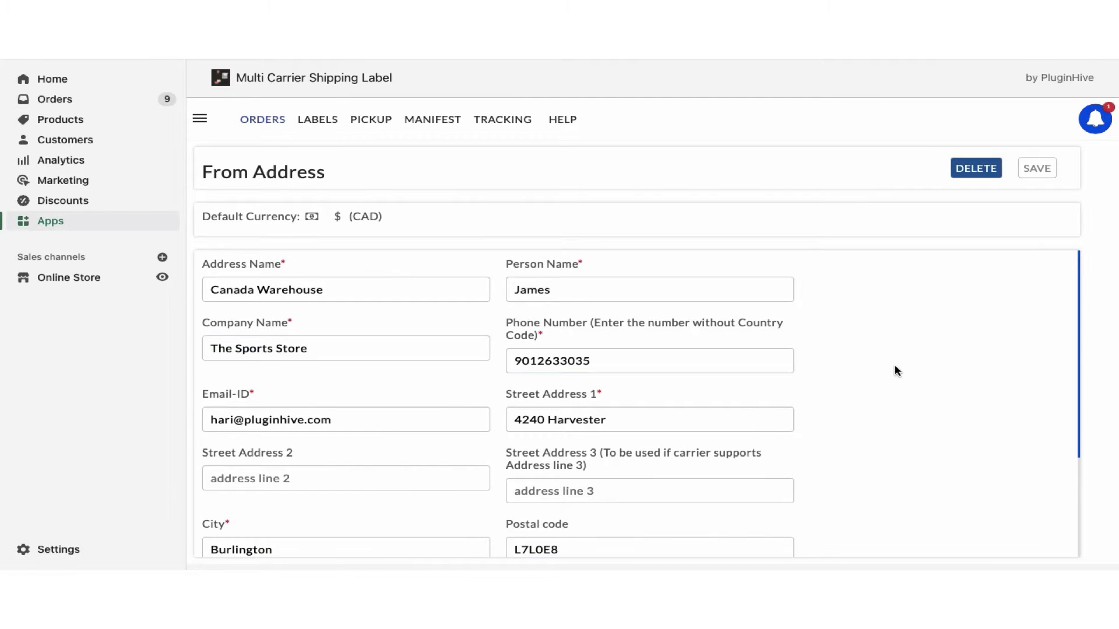
pyautogui.scroll(-1, 895, 371)
pyautogui.scroll(-2, 896, 371)
pyautogui.scroll(-2, 895, 371)
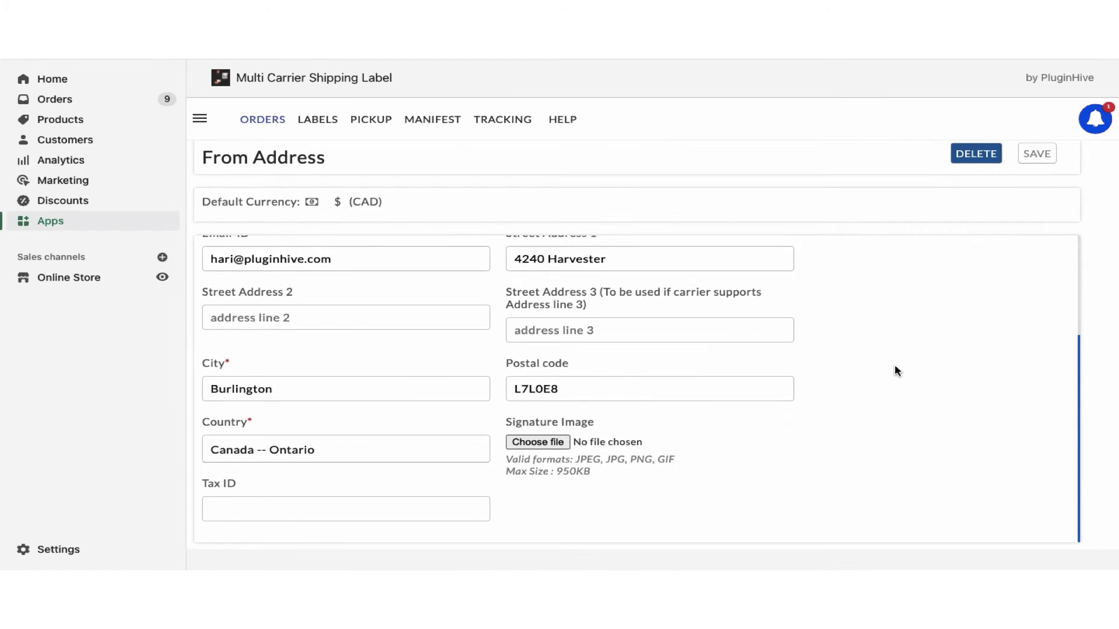
pyautogui.click(199, 124)
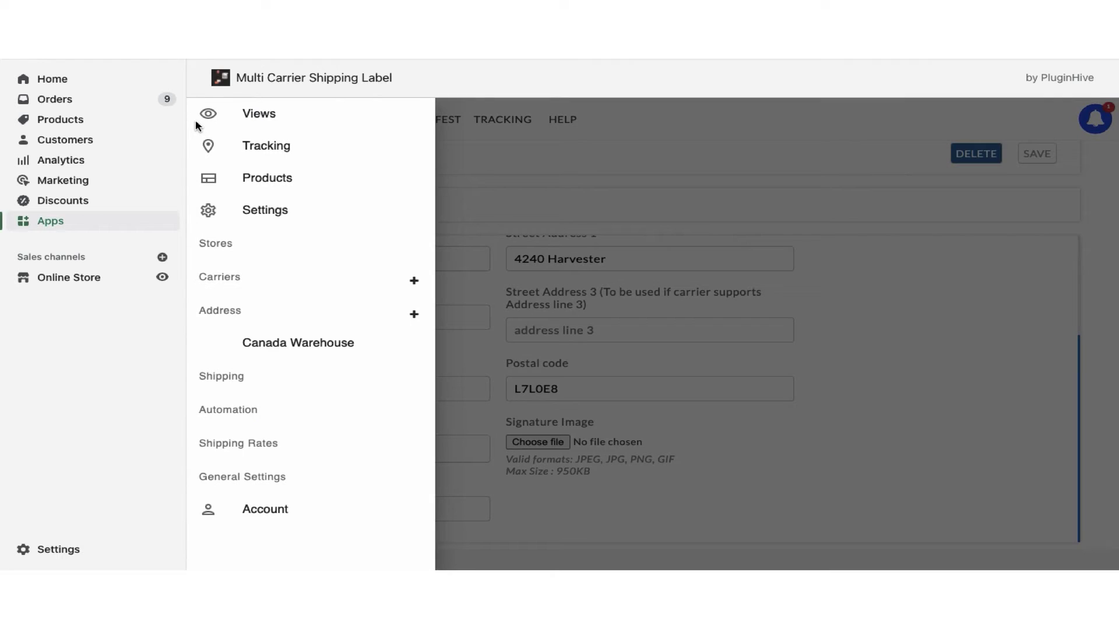
pyautogui.click(414, 317)
pyautogui.scroll(2, 882, 355)
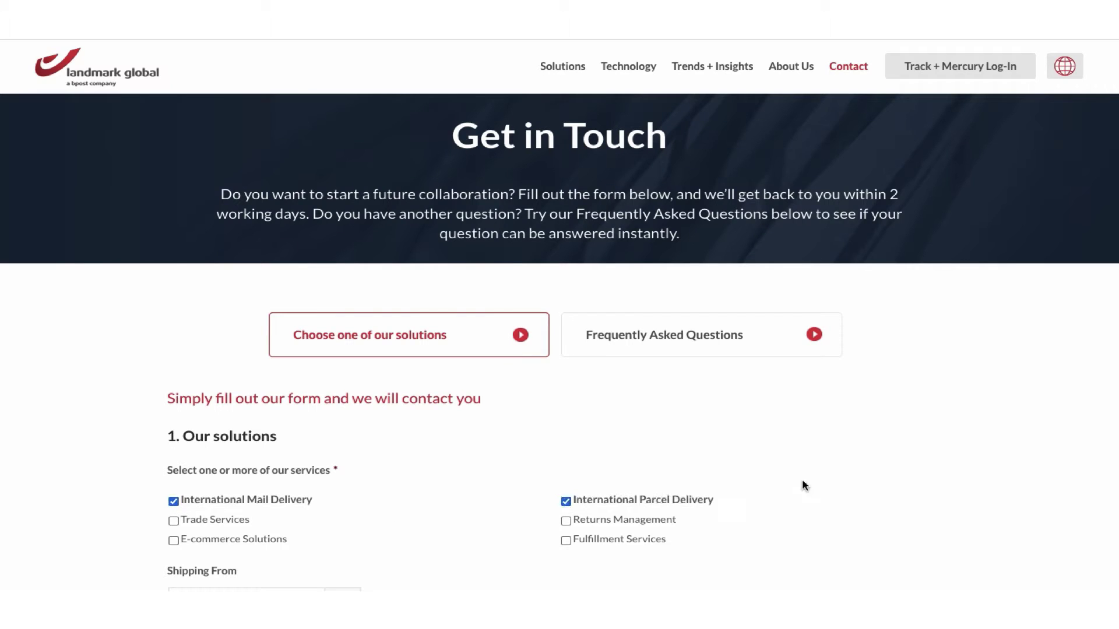
pyautogui.scroll(-2, 803, 485)
# Set the contact form to ship from Canada to the United States.
pyautogui.click(347, 420)
pyautogui.write('canada')
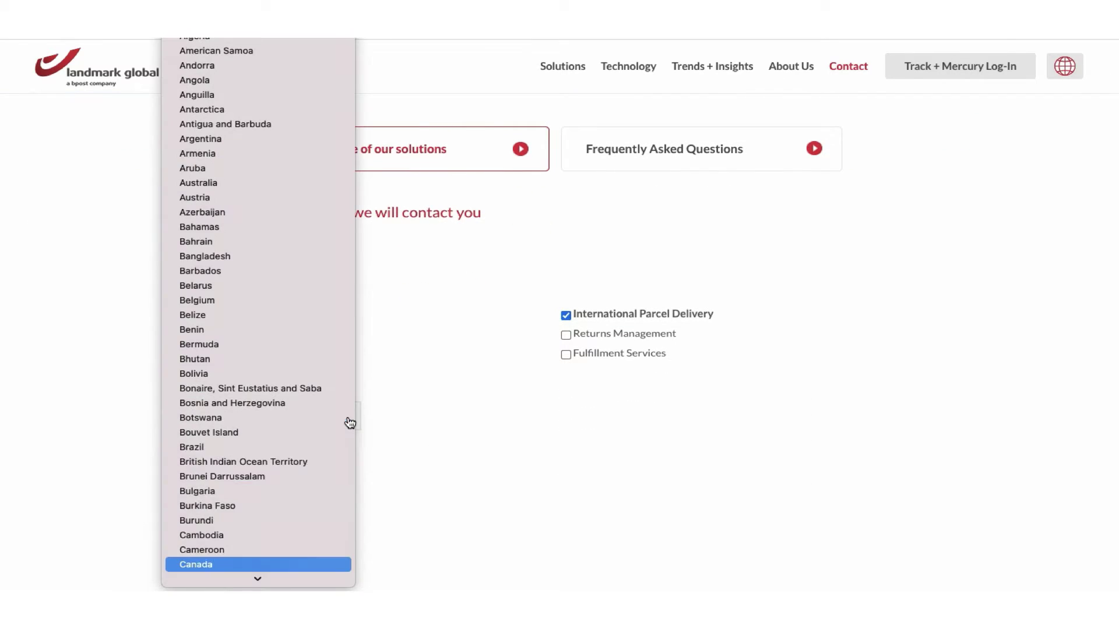
pyautogui.click(260, 572)
pyautogui.click(335, 491)
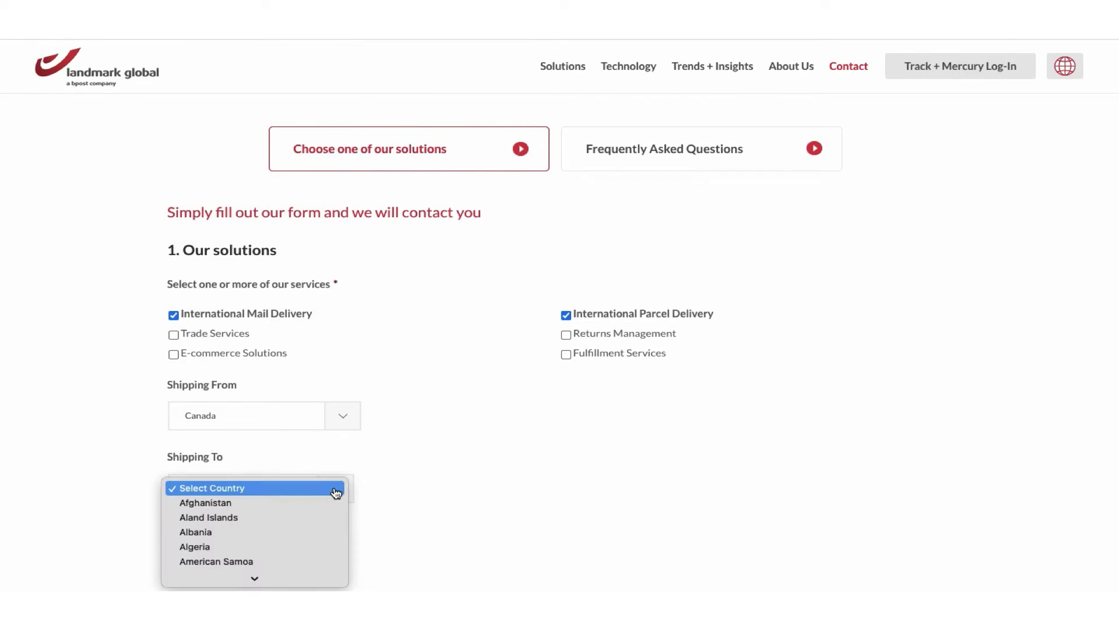
pyautogui.write('united')
pyautogui.click(290, 544)
pyautogui.scroll(-2, 517, 479)
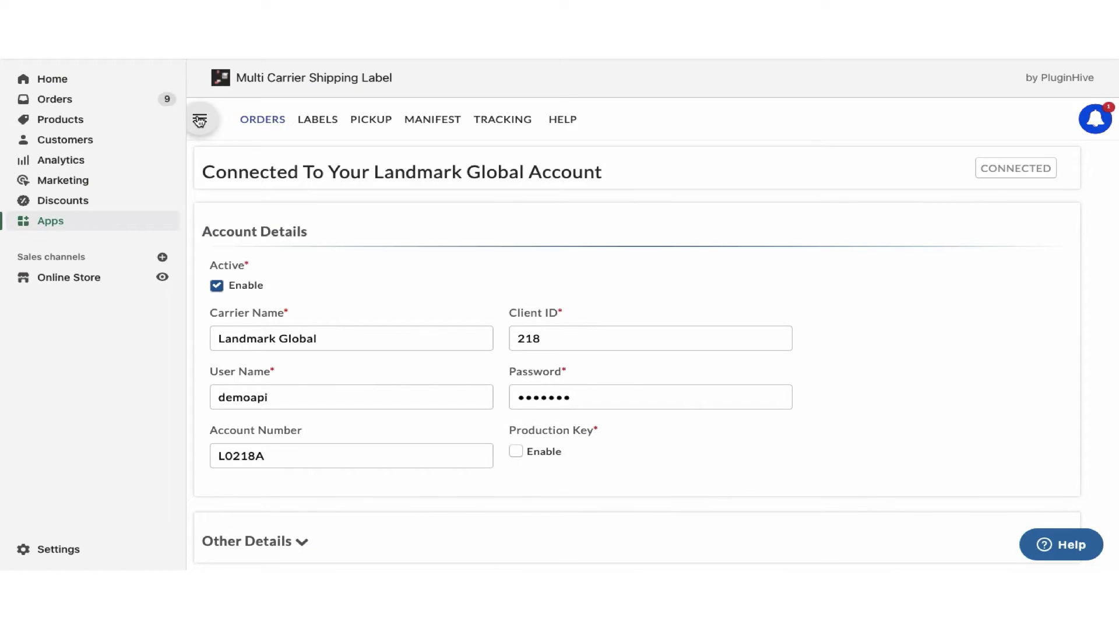
# Edit the Landmark Global rule in Automation Setup.
pyautogui.click(200, 120)
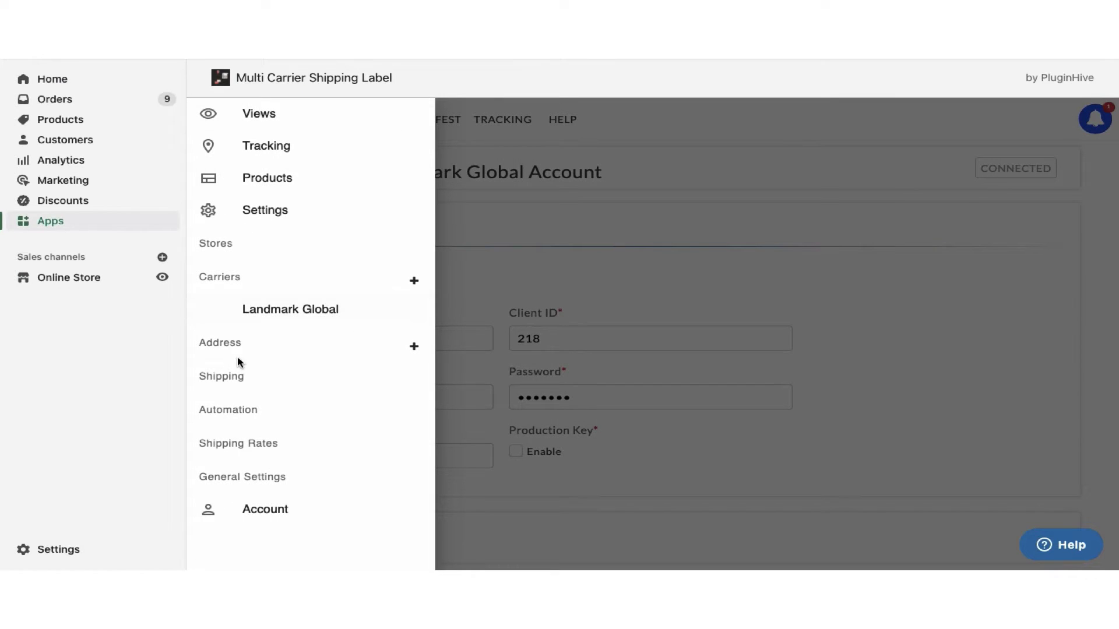
pyautogui.click(234, 409)
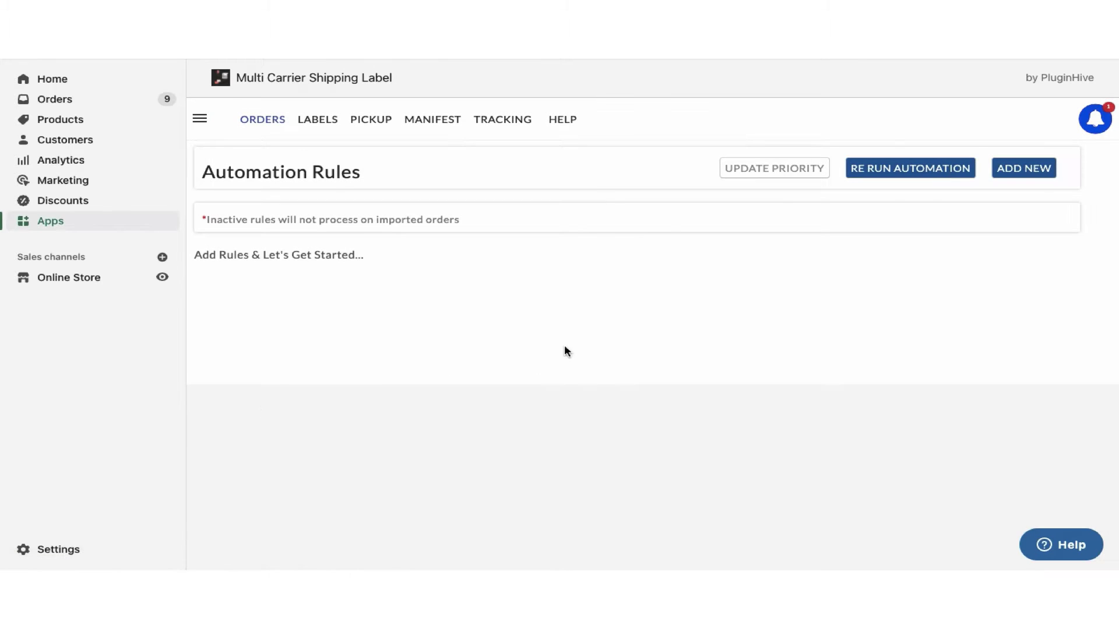
pyautogui.click(962, 314)
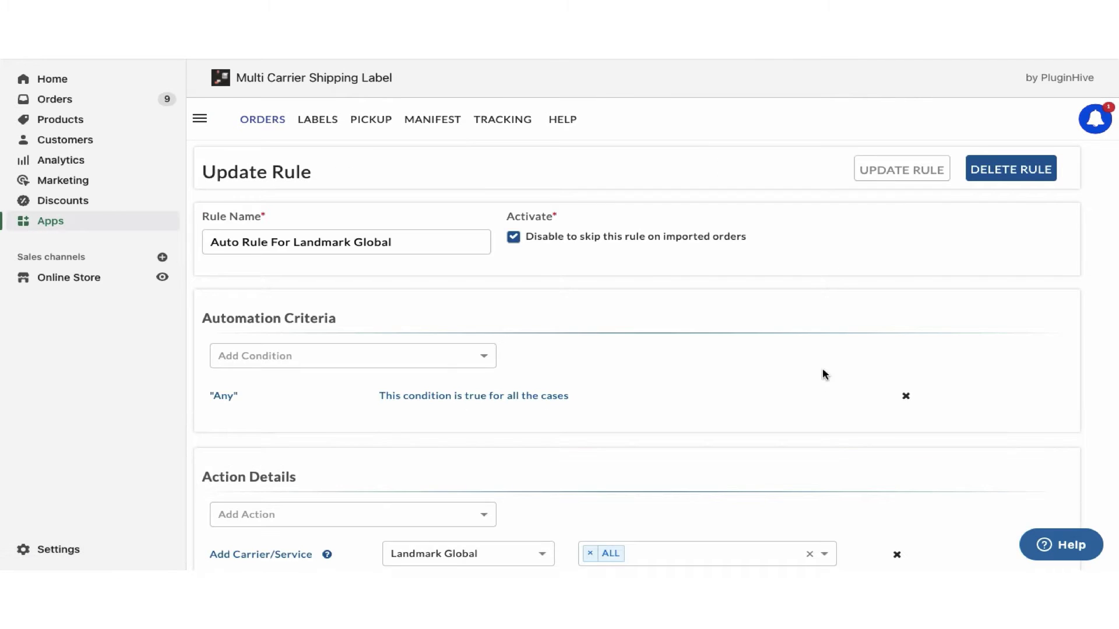
pyautogui.scroll(-1, 813, 376)
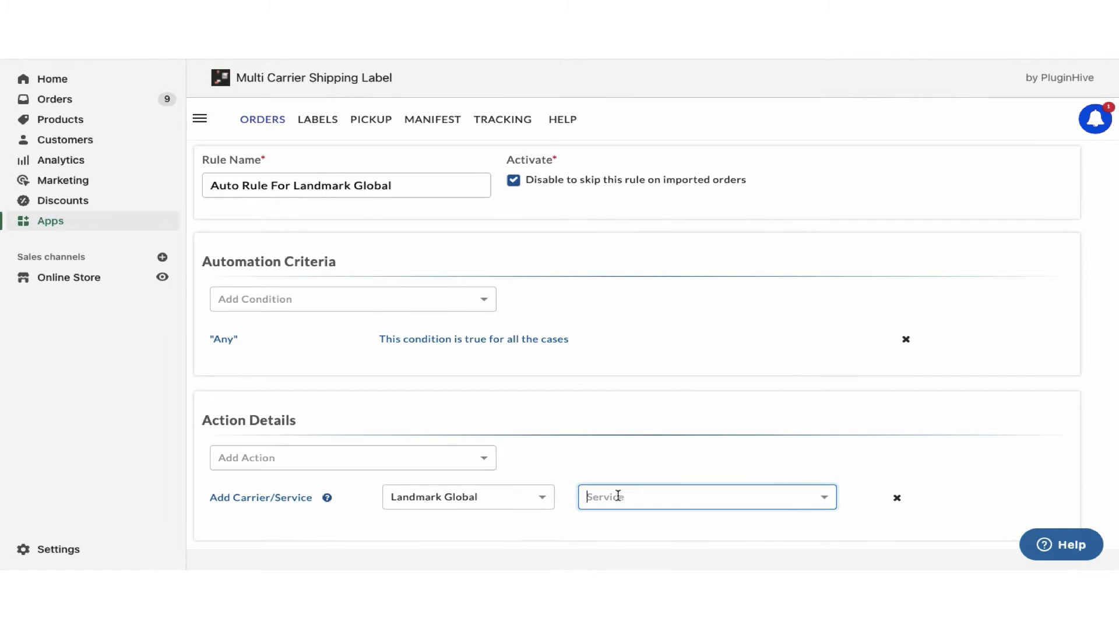
# Add Landmark International Regular DDU, Express and Standard services to the rule.
pyautogui.click(618, 496)
pyautogui.click(644, 469)
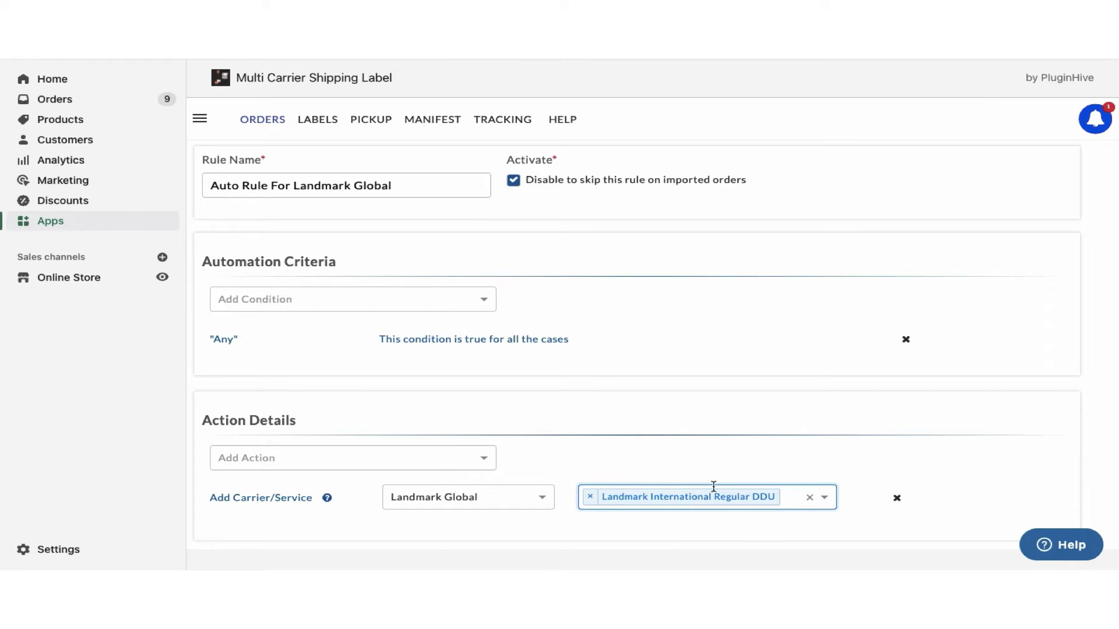
pyautogui.click(787, 495)
pyautogui.click(724, 477)
pyautogui.click(770, 497)
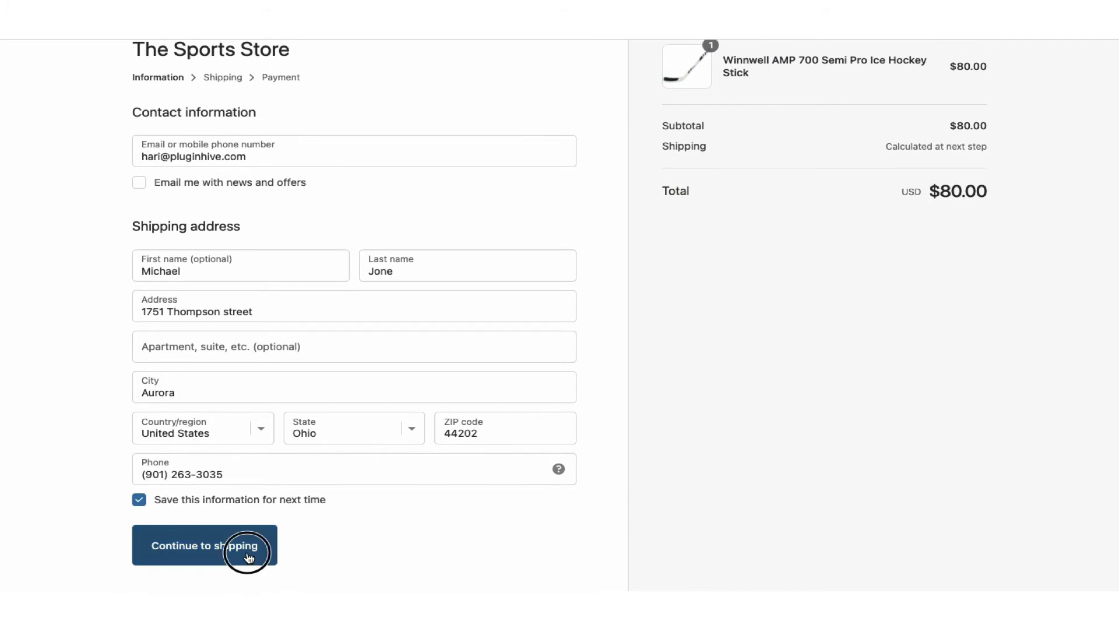
# Complete checkout for test order #1014 through shipping and payment.
pyautogui.click(249, 555)
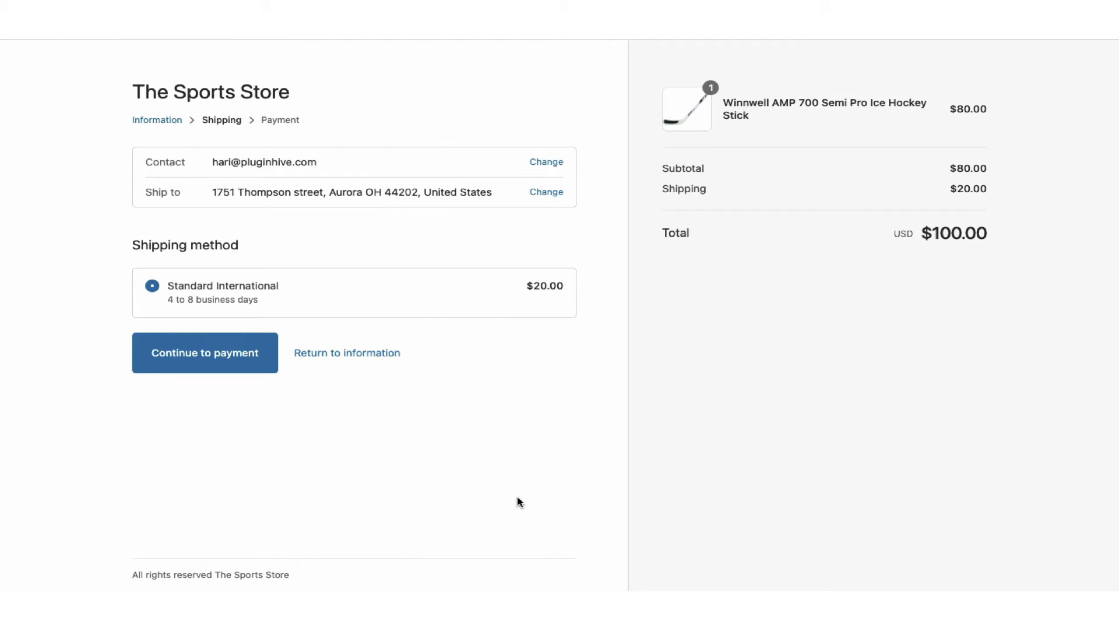
pyautogui.click(236, 367)
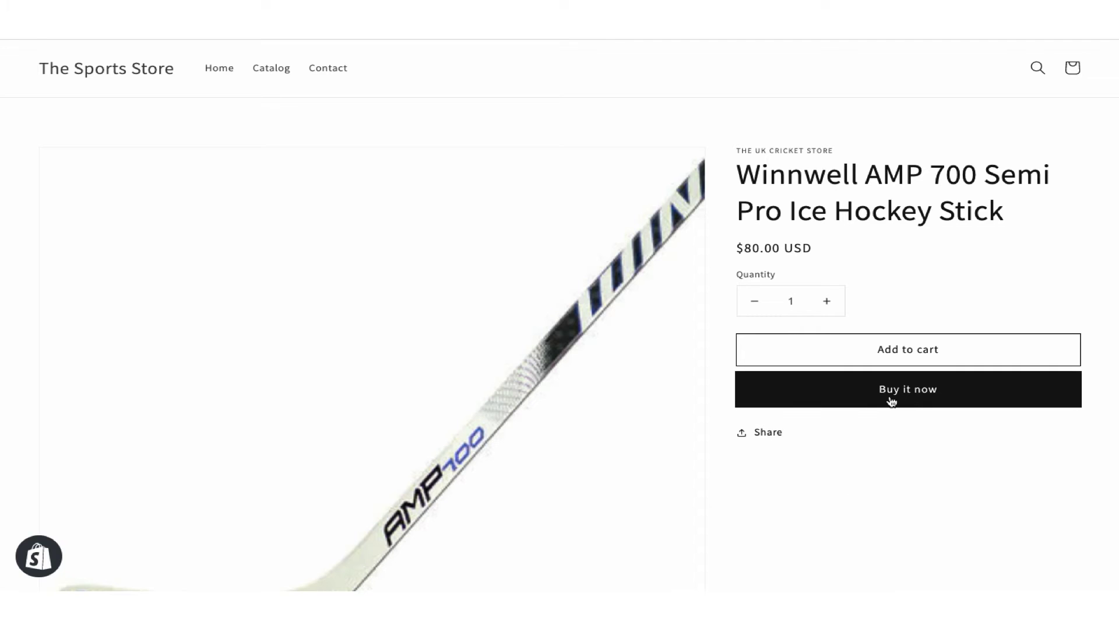
# Buy the Winnwell hockey stick again and complete test order #1015.
pyautogui.click(891, 400)
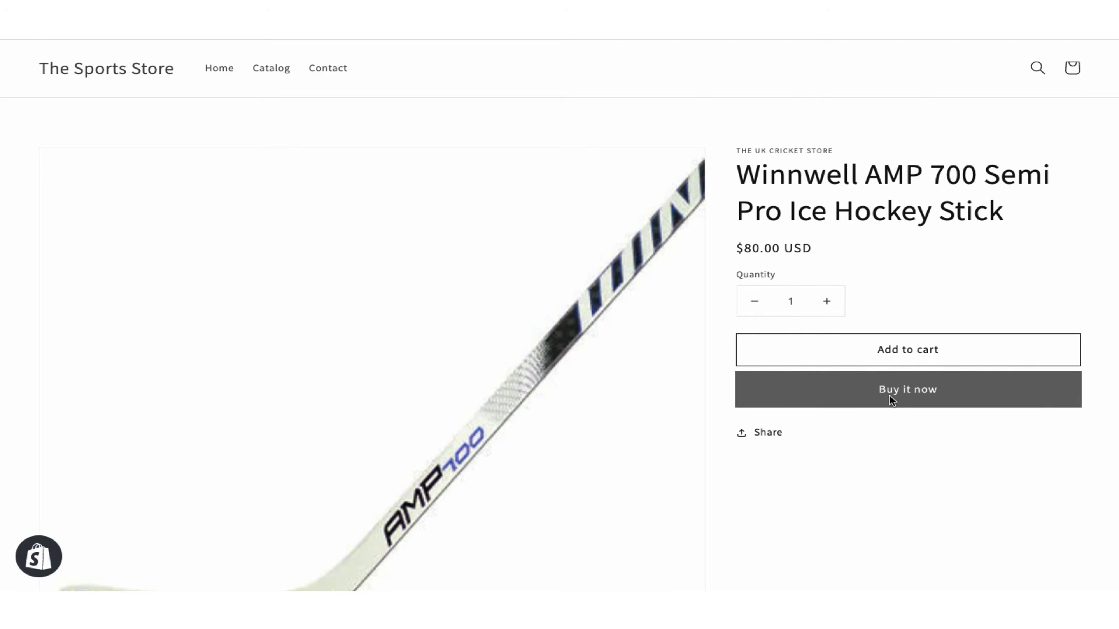
pyautogui.scroll(-1, 453, 561)
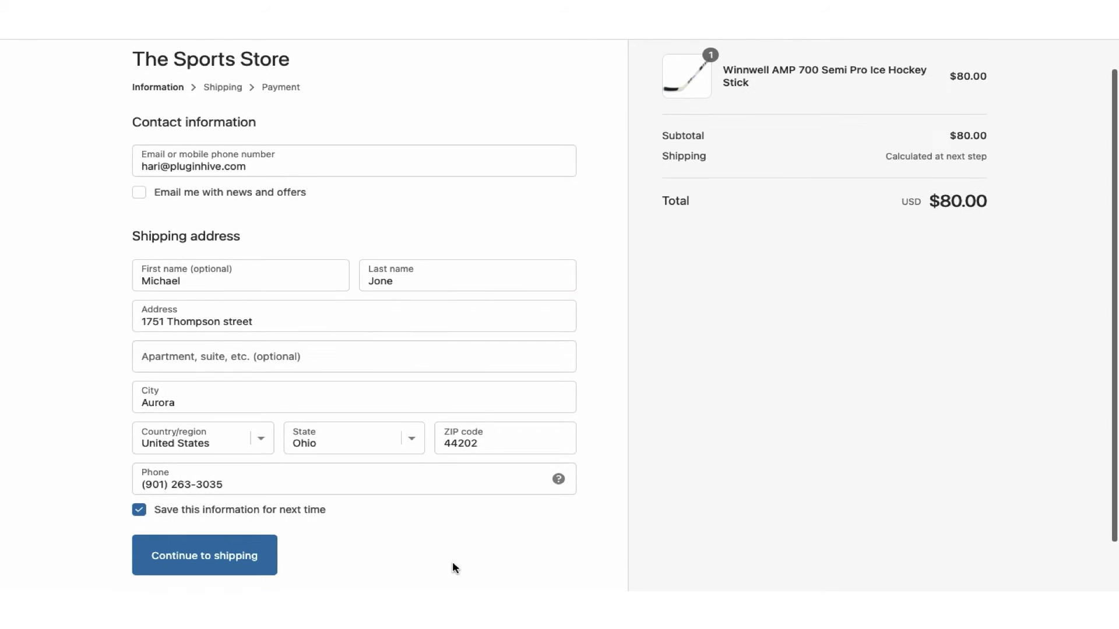
pyautogui.click(267, 561)
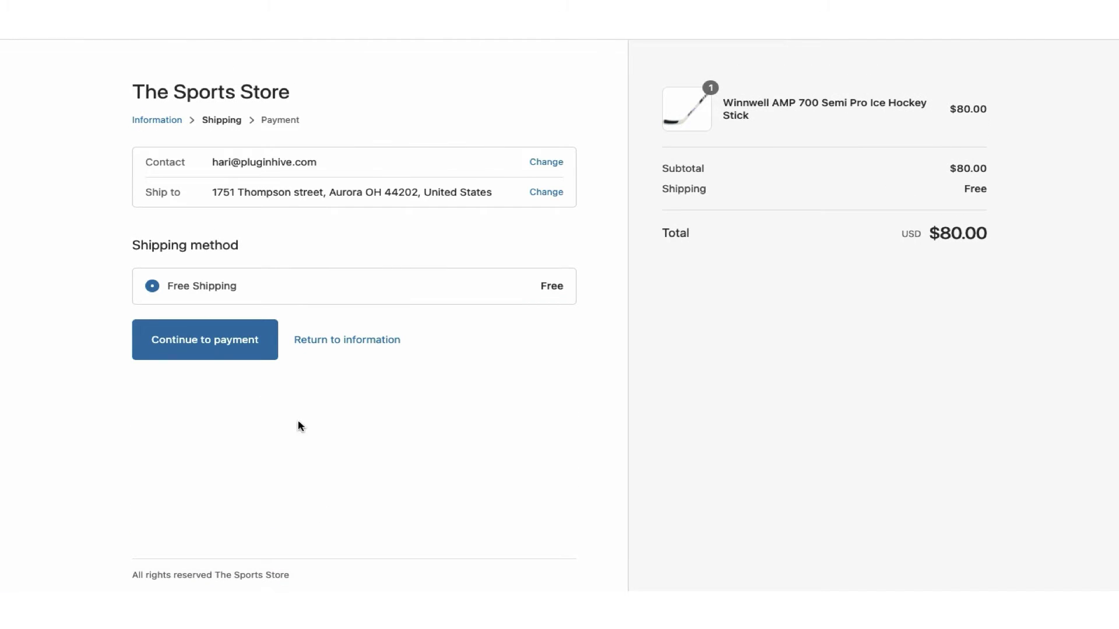
pyautogui.click(211, 343)
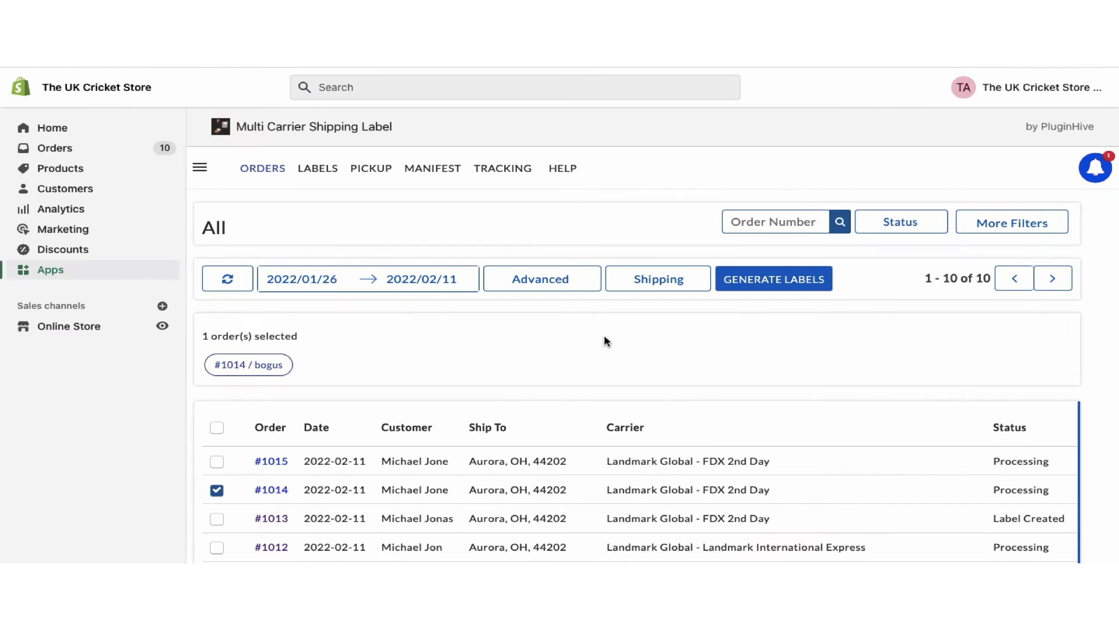
# Change order #1014's service to Landmark International Express via Advanced bulk actions and submit.
pyautogui.click(539, 278)
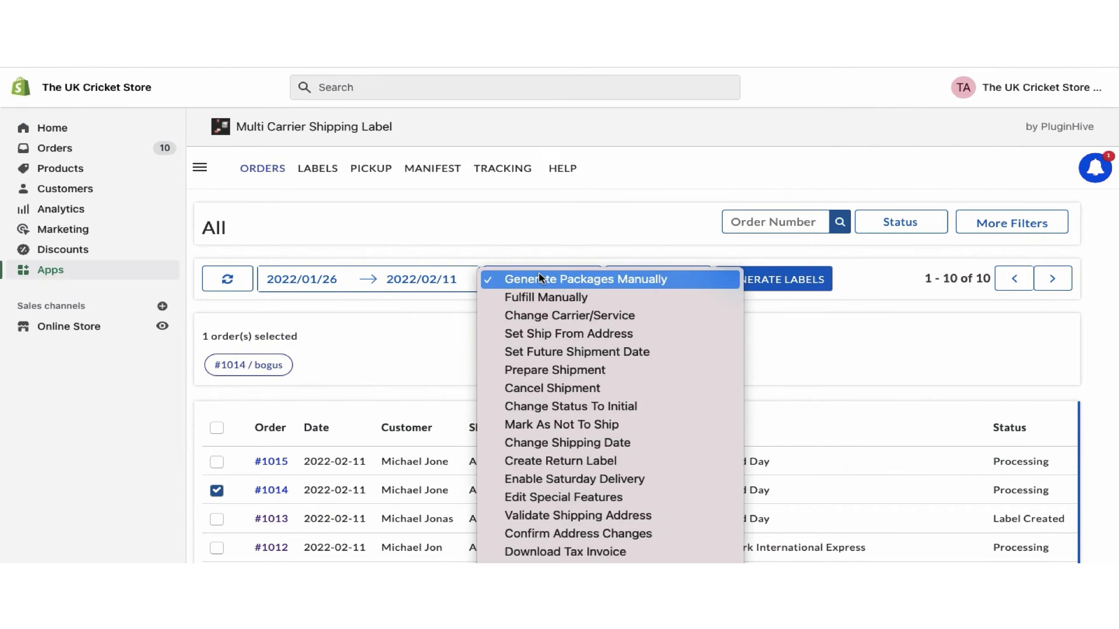
pyautogui.click(544, 317)
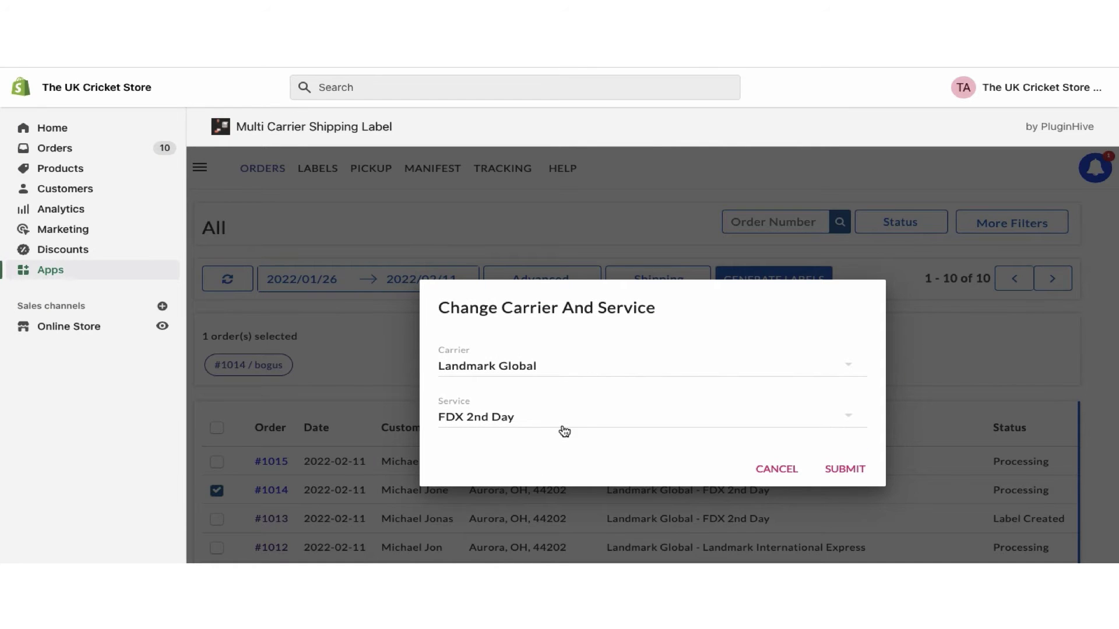
pyautogui.click(565, 427)
pyautogui.scroll(3, 562, 424)
pyautogui.scroll(2, 562, 427)
pyautogui.scroll(2, 562, 428)
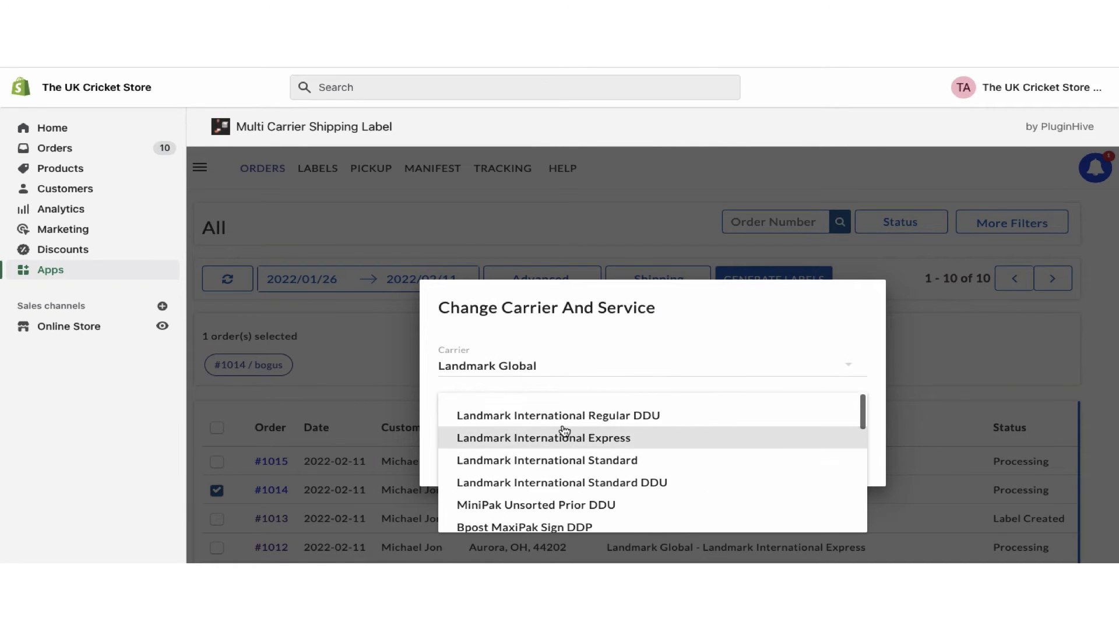
pyautogui.click(563, 438)
pyautogui.click(846, 469)
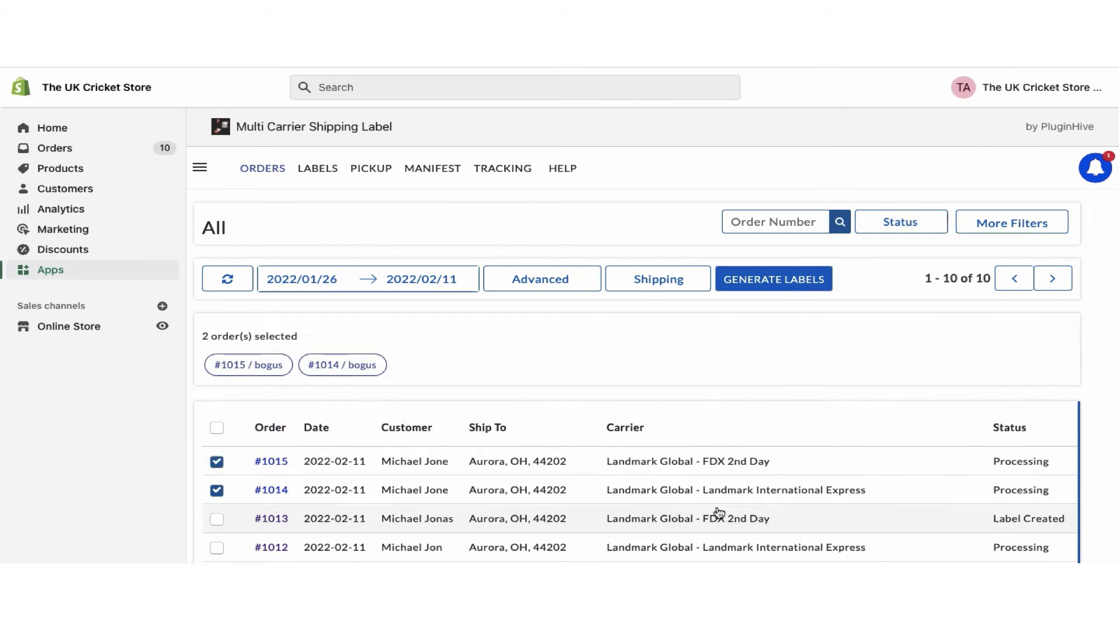
# Generate labels for #1014 and #1015, mark both shipped, and go to the Manifest page.
pyautogui.click(786, 281)
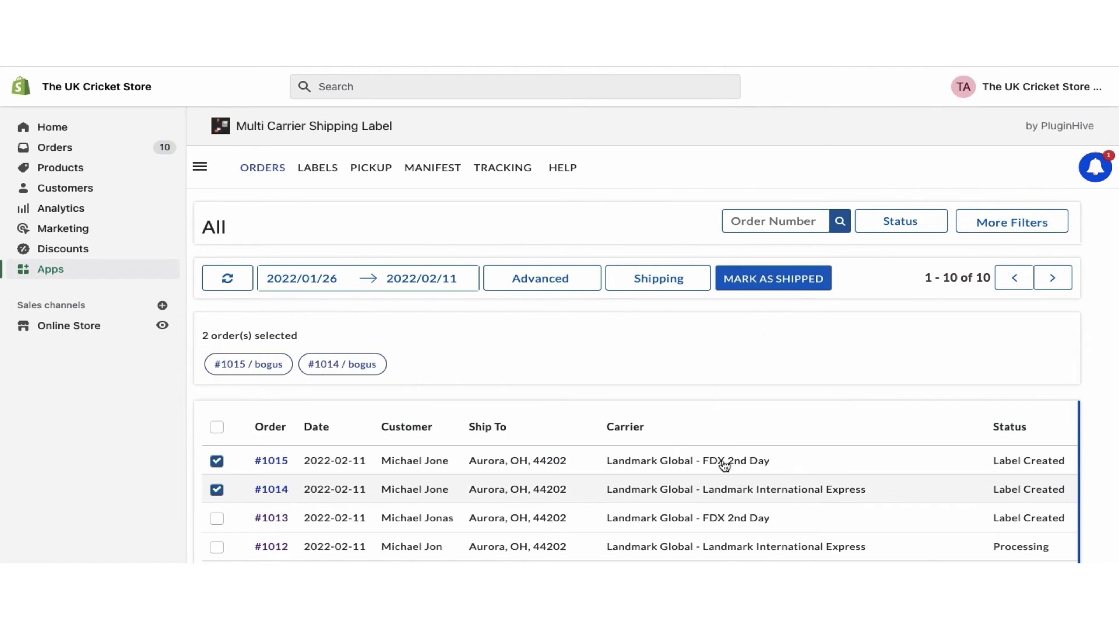
pyautogui.click(776, 281)
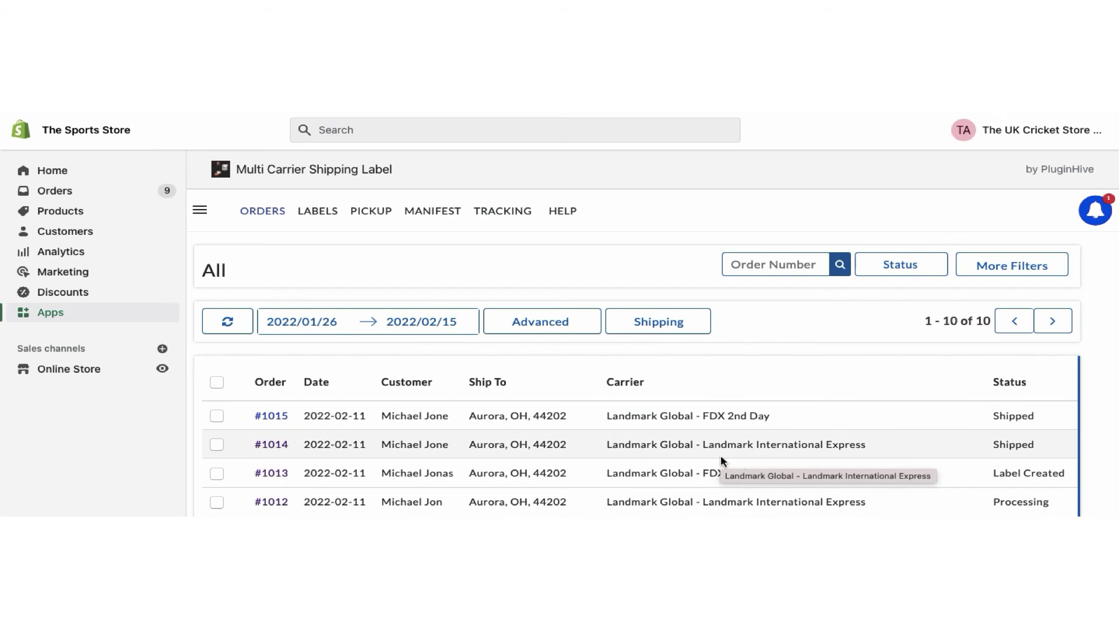
pyautogui.click(420, 220)
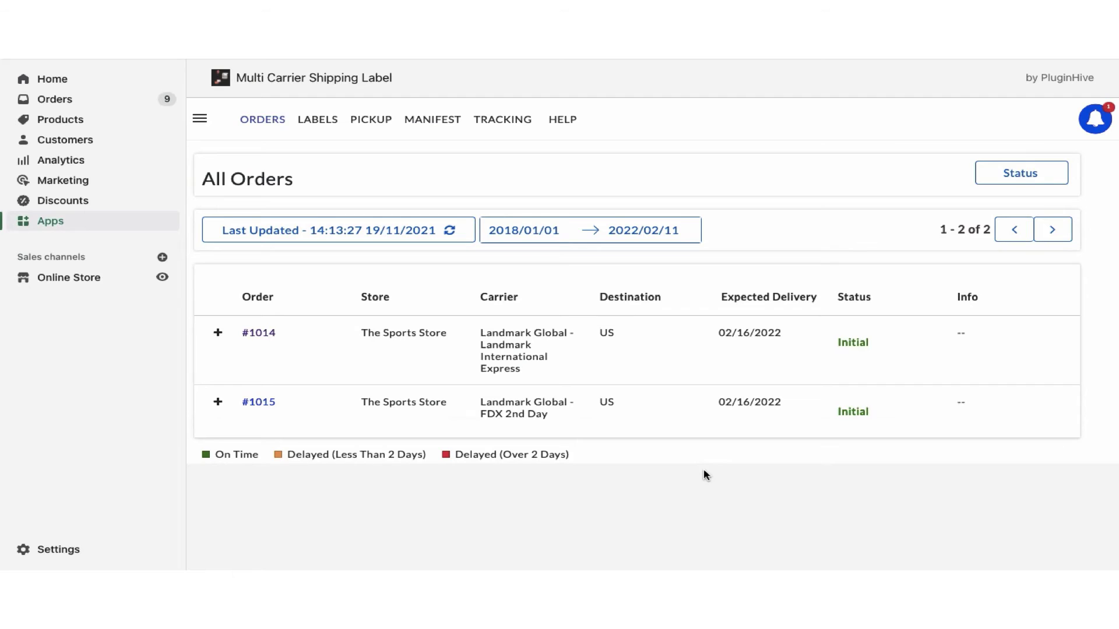
# Show the Status filter choices on the tracking list for #1014 and #1015.
pyautogui.click(1017, 178)
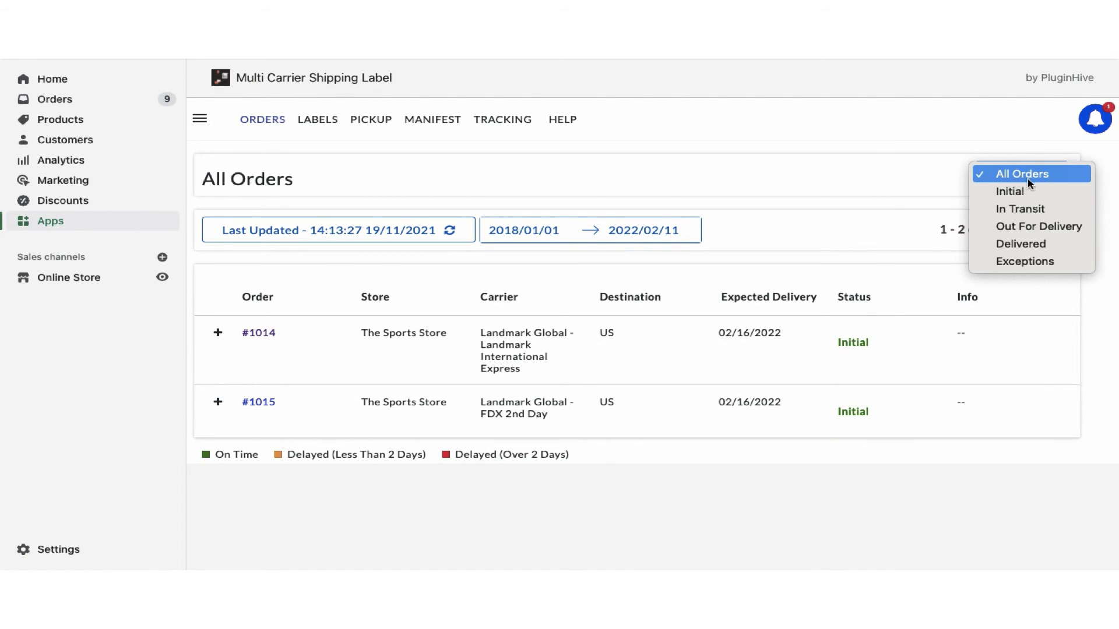